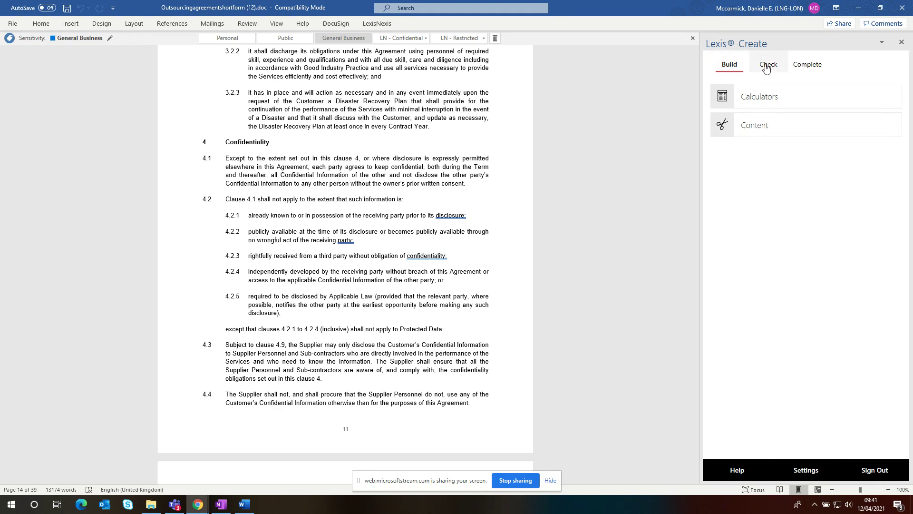
# Browse the Lexis Create content library by PSL Precedents, My Snippets and Shared Snippets
pyautogui.click(756, 127)
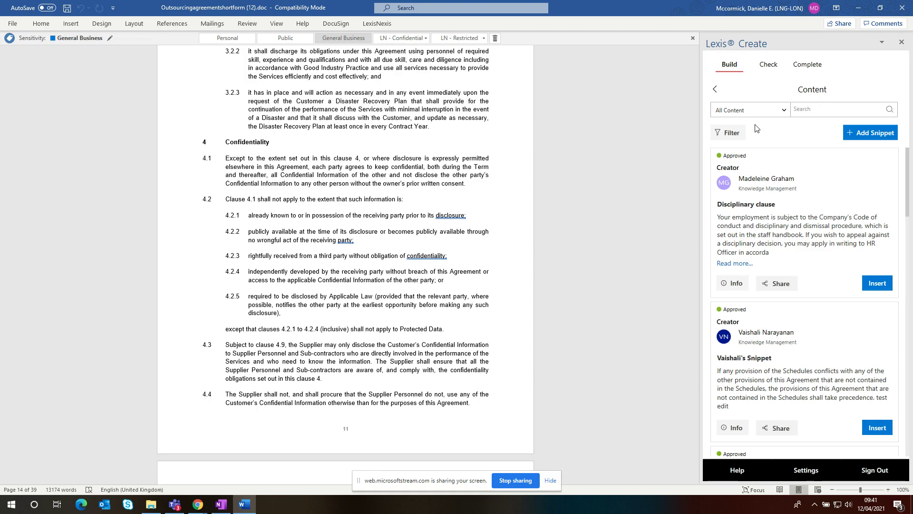
pyautogui.click(785, 113)
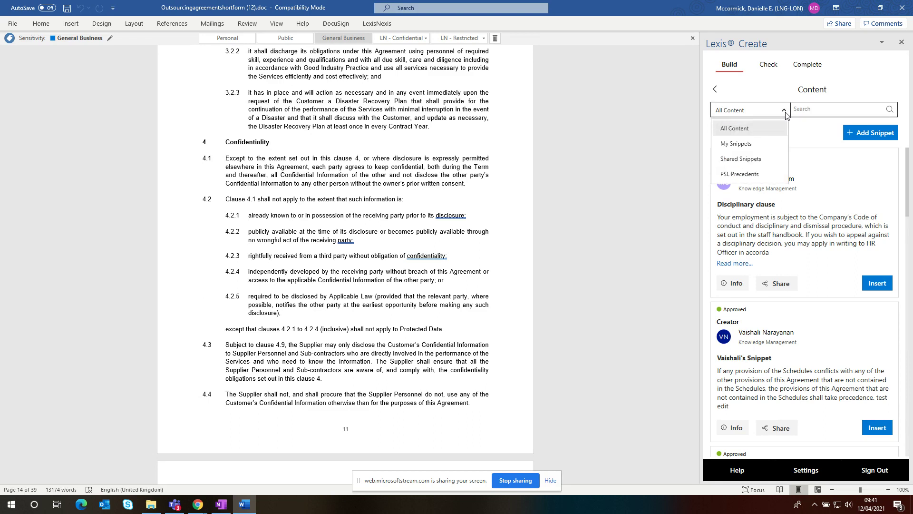
pyautogui.click(760, 175)
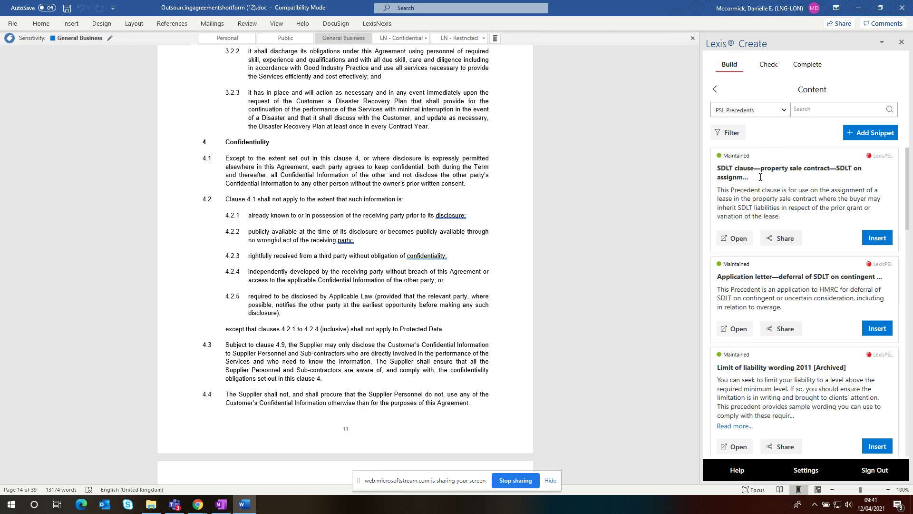
pyautogui.scroll(-3, 908, 164)
pyautogui.moveTo(908, 164)
pyautogui.mouseDown()
pyautogui.moveTo(908, 320)
pyautogui.moveTo(909, 155)
pyautogui.mouseUp()
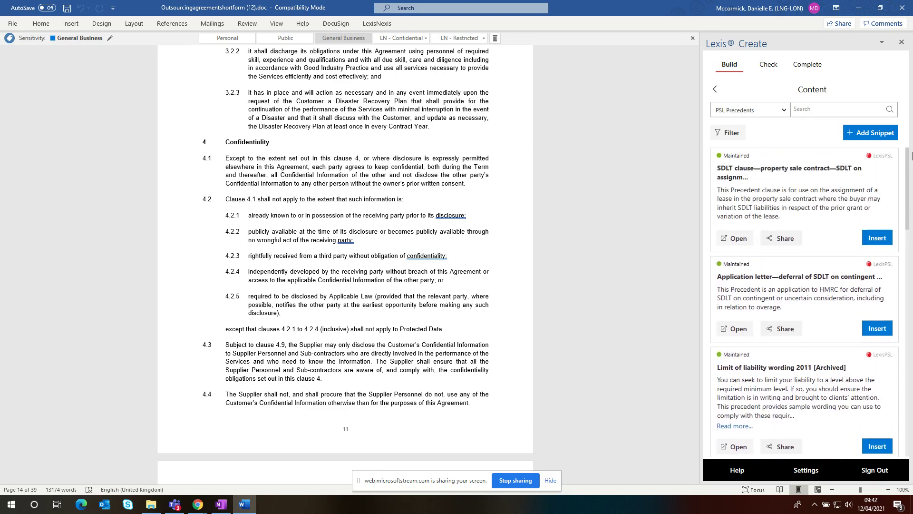
pyautogui.click(784, 110)
pyautogui.click(764, 144)
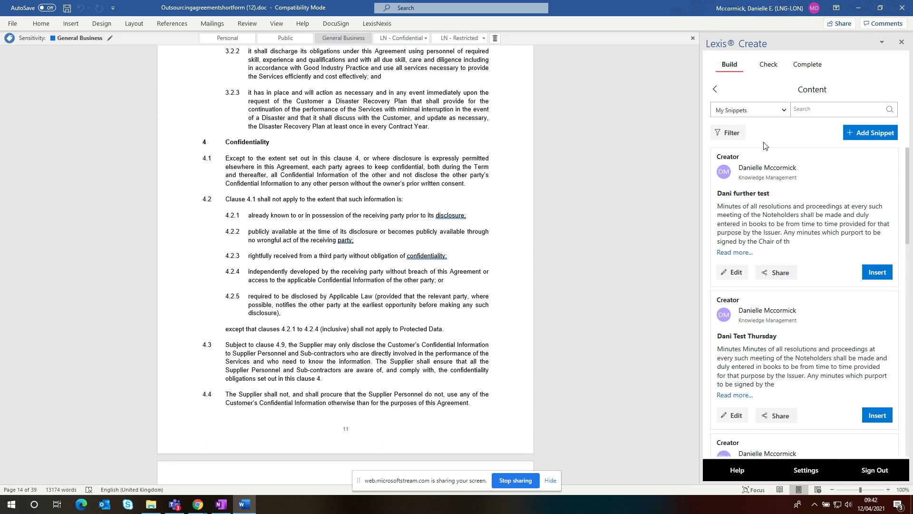
pyautogui.click(784, 110)
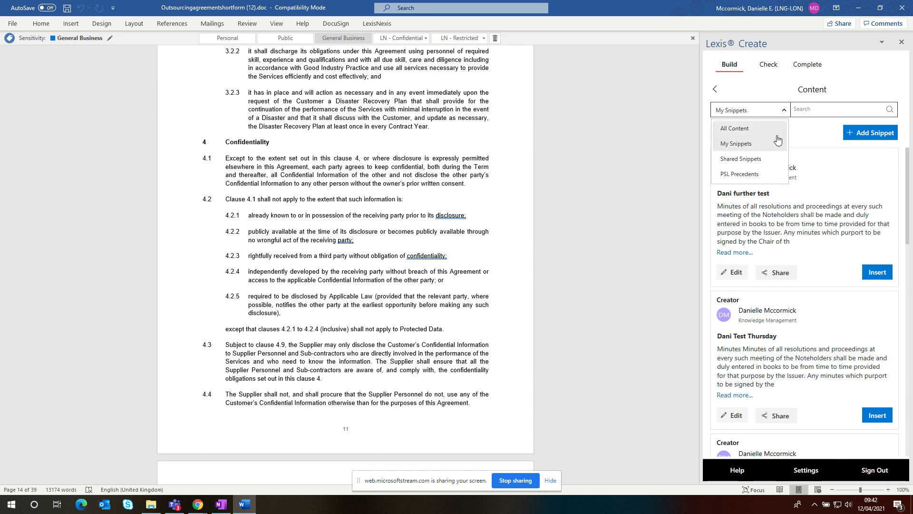
pyautogui.click(761, 162)
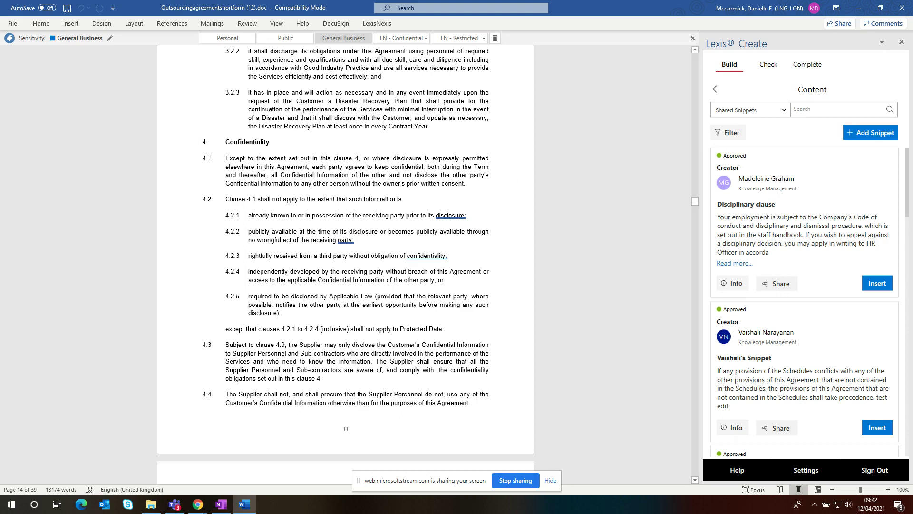
pyautogui.moveTo(226, 158); pyautogui.dragTo(473, 191)
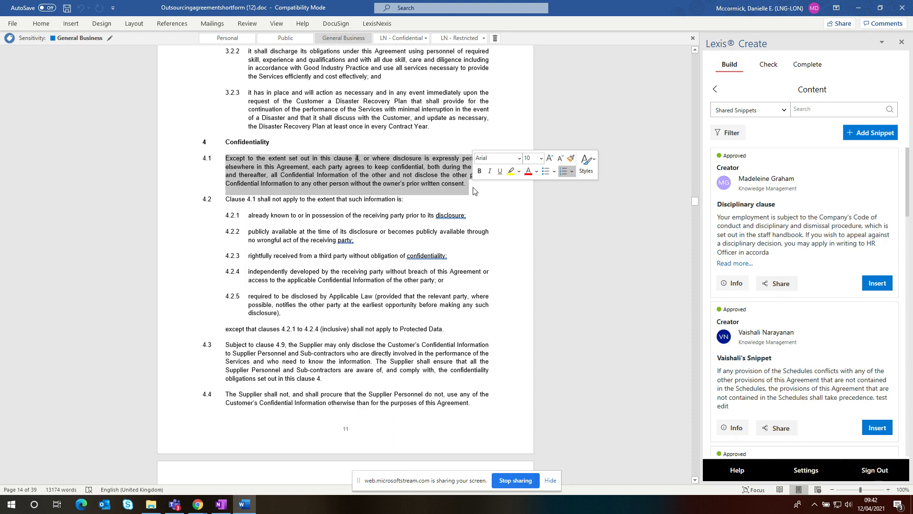
pyautogui.click(863, 135)
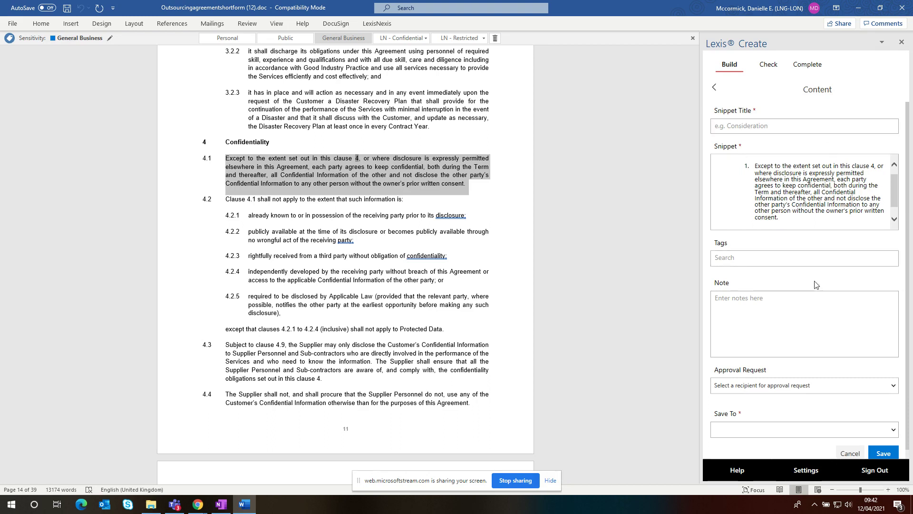
pyautogui.click(894, 387)
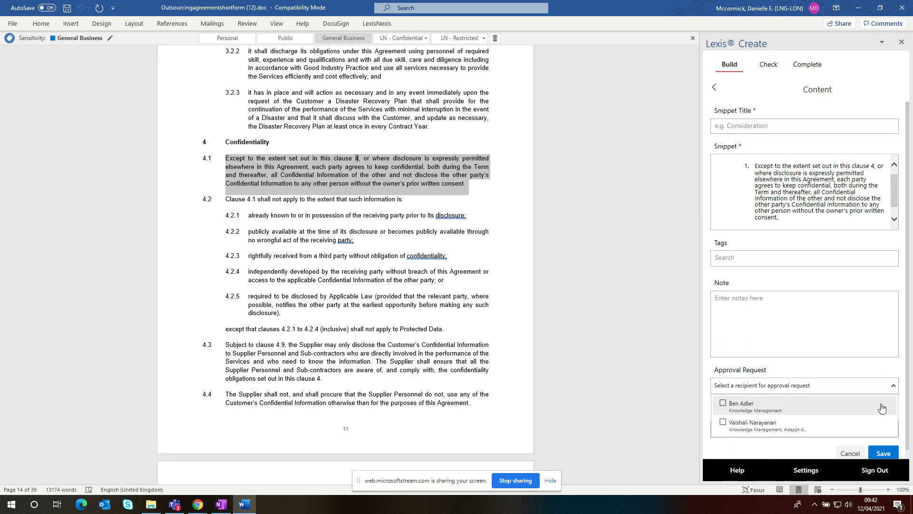
pyautogui.click(854, 455)
pyautogui.click(850, 453)
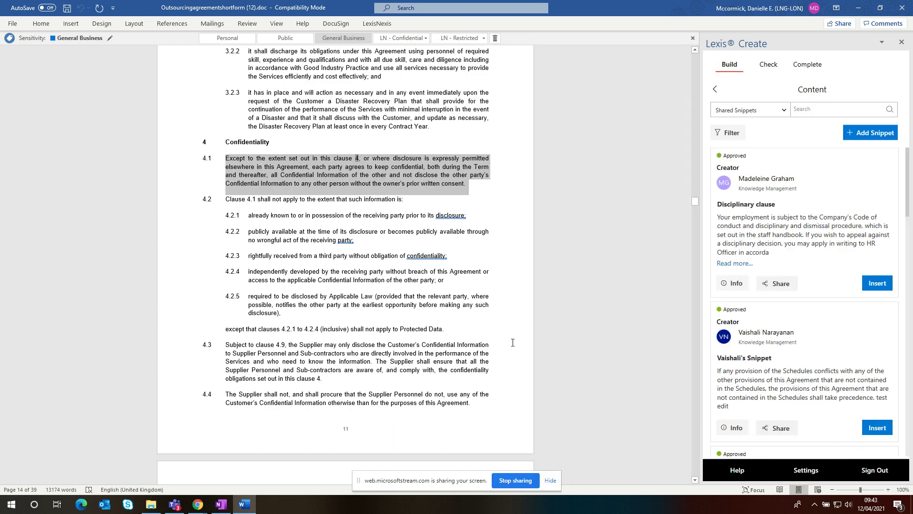
# Insert the shared "Disciplinary clause" snippet at the end of clause 4.3
pyautogui.click(352, 379)
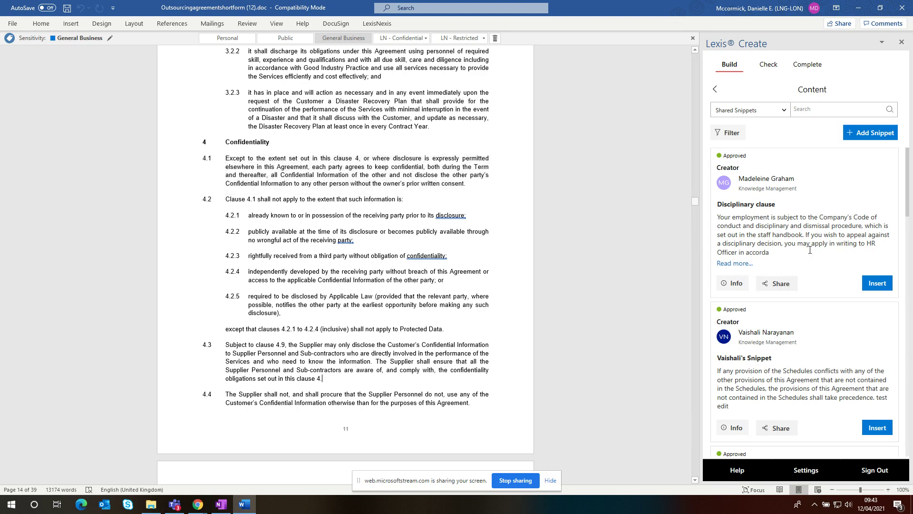
pyautogui.click(885, 284)
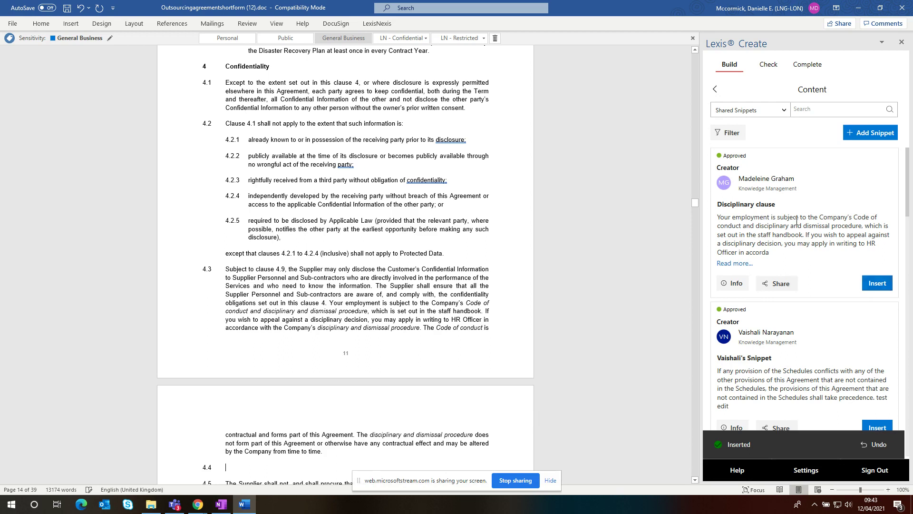
# Leave the content library and view the list of available calculators
pyautogui.click(716, 90)
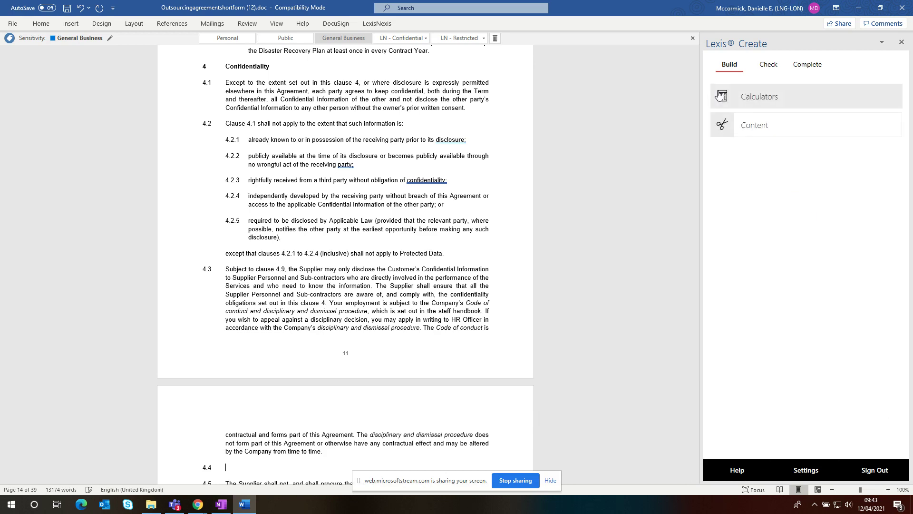
pyautogui.click(745, 97)
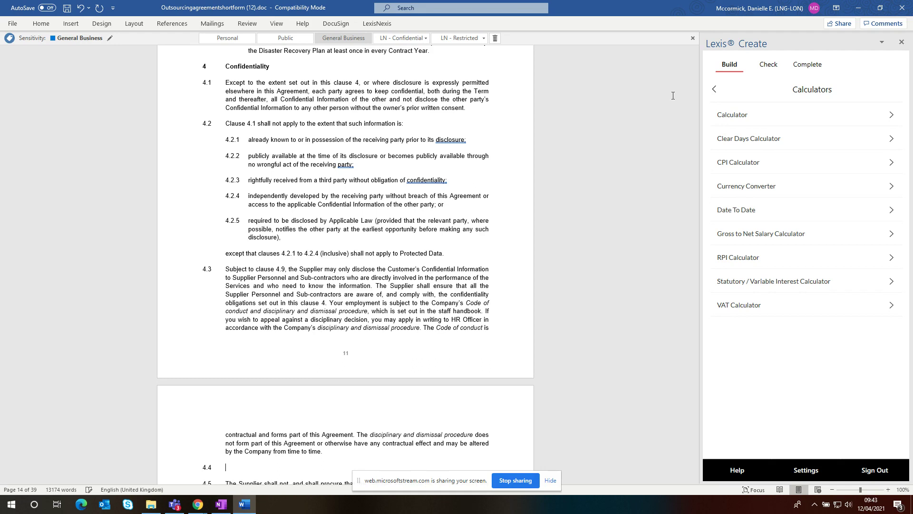
# Check the agreement for incomplete information and replace all instances of the bracketed [Customer] placeholder with ABC
pyautogui.click(769, 66)
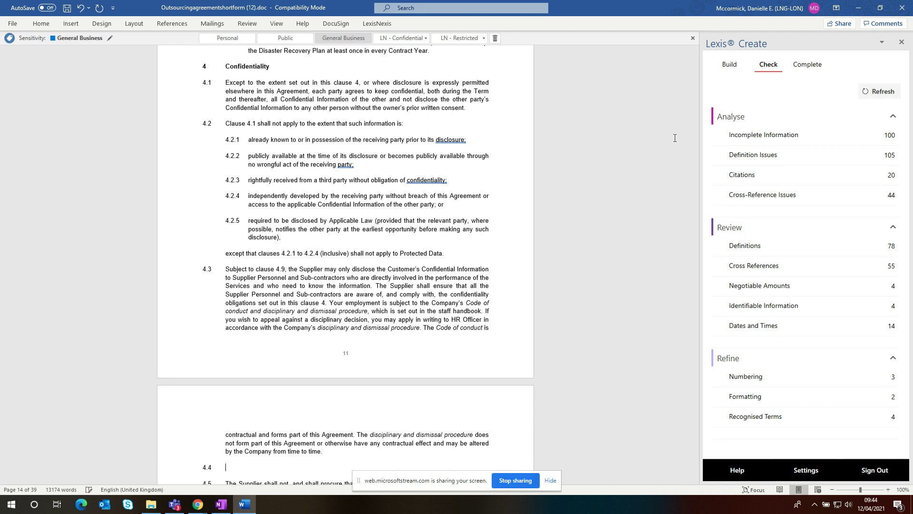
pyautogui.click(735, 137)
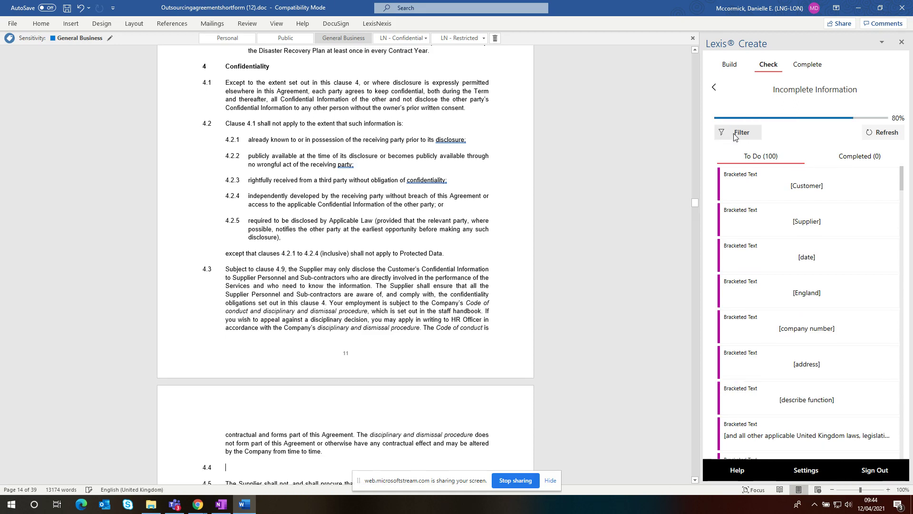
pyautogui.moveTo(806, 180)
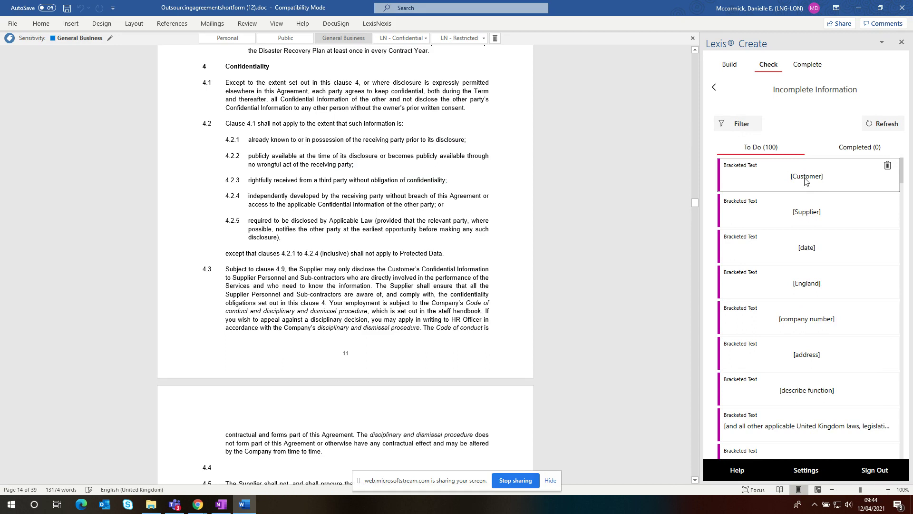
pyautogui.click(806, 180)
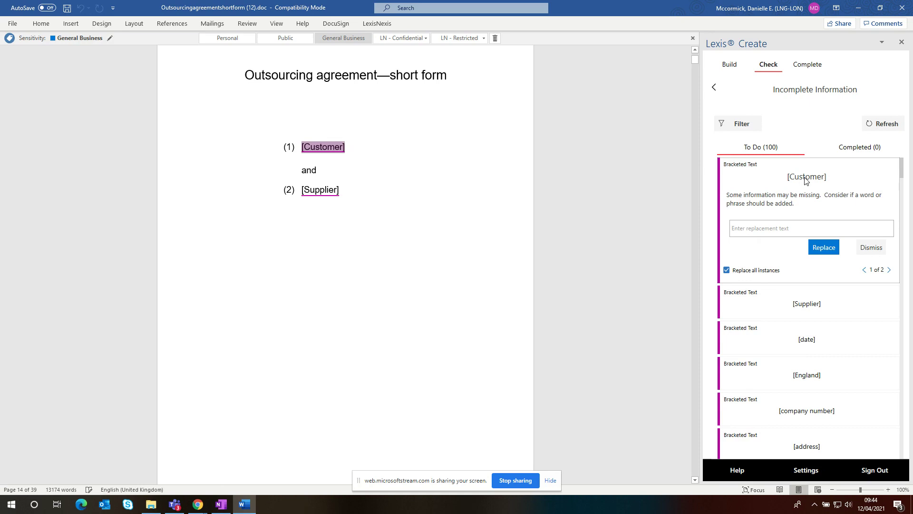
pyautogui.click(782, 229)
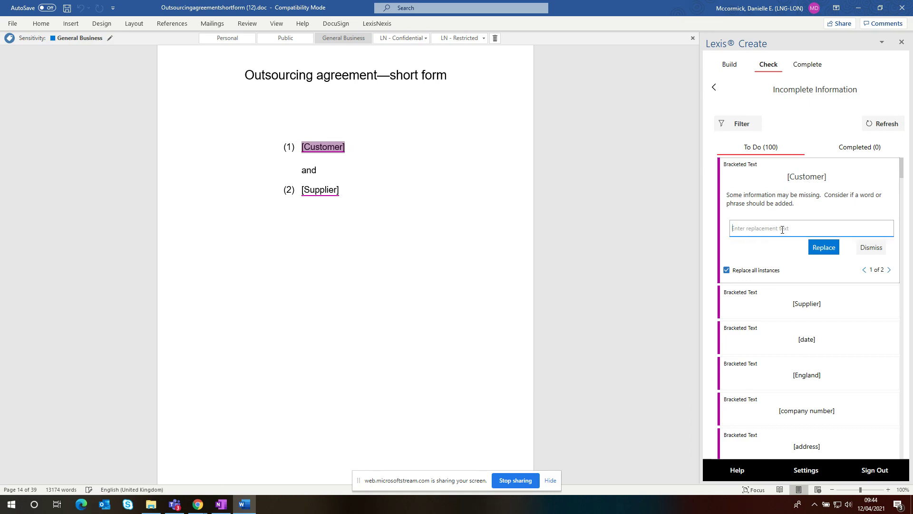
pyautogui.write('ABC')
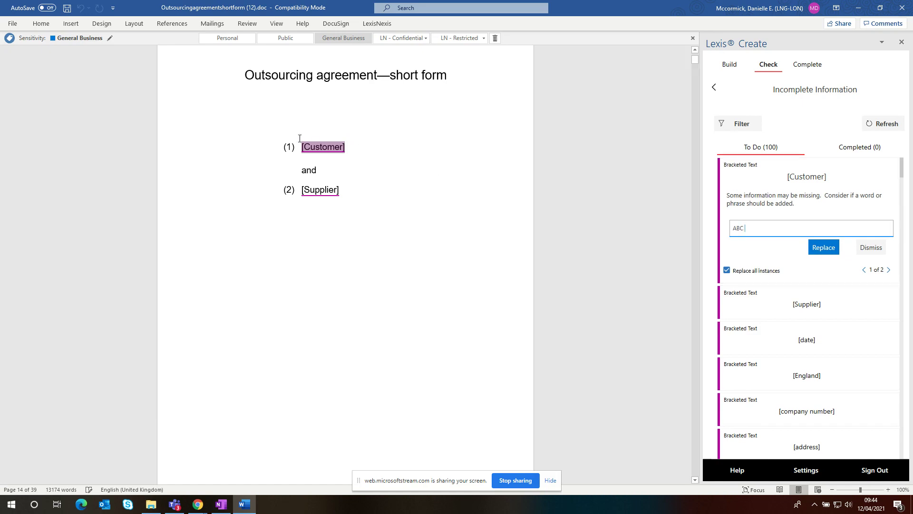
pyautogui.click(818, 246)
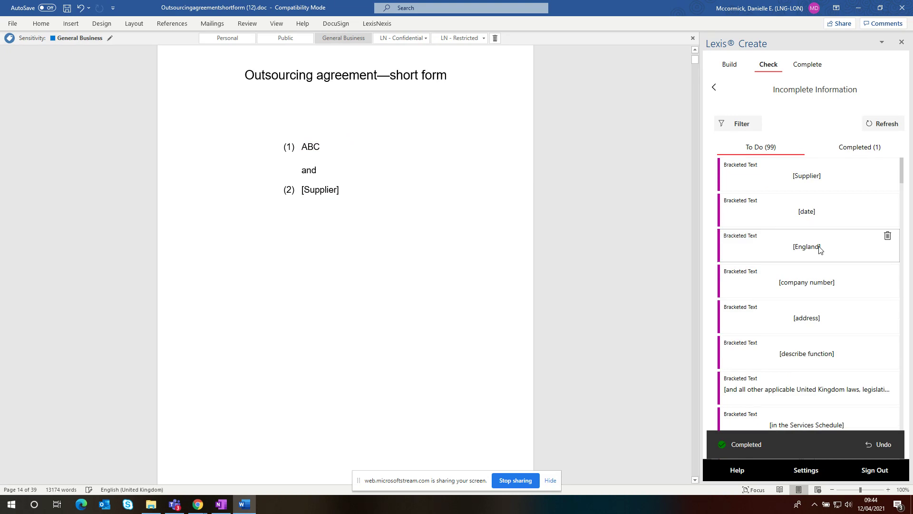
# Review the completed incomplete-information items and return to the overview of document checks
pyautogui.click(859, 151)
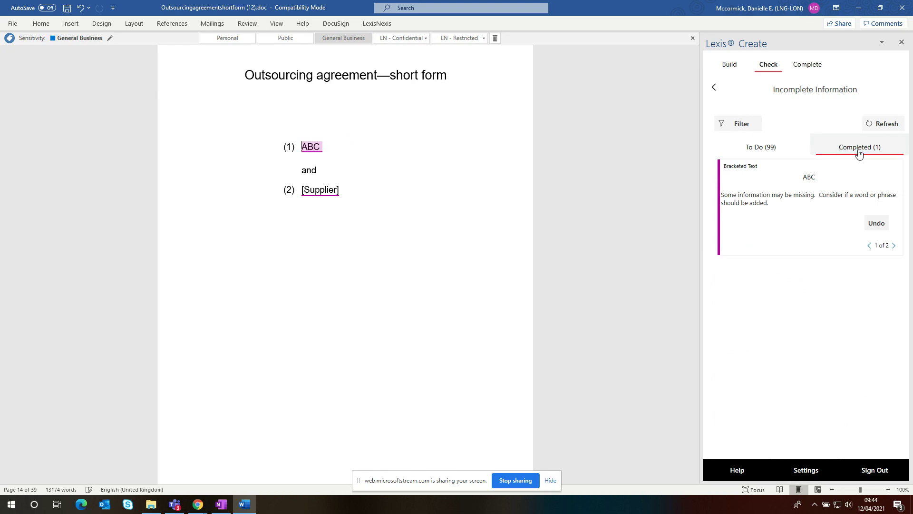
pyautogui.click(766, 149)
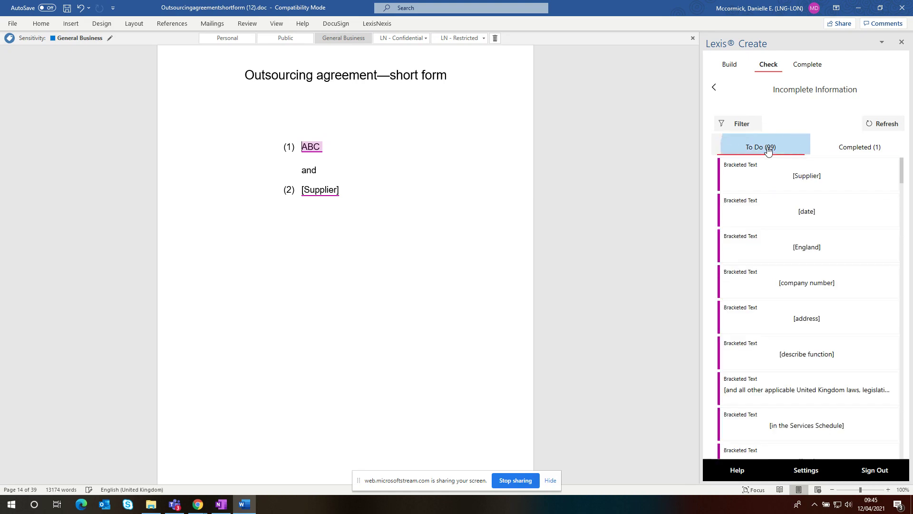
pyautogui.click(713, 89)
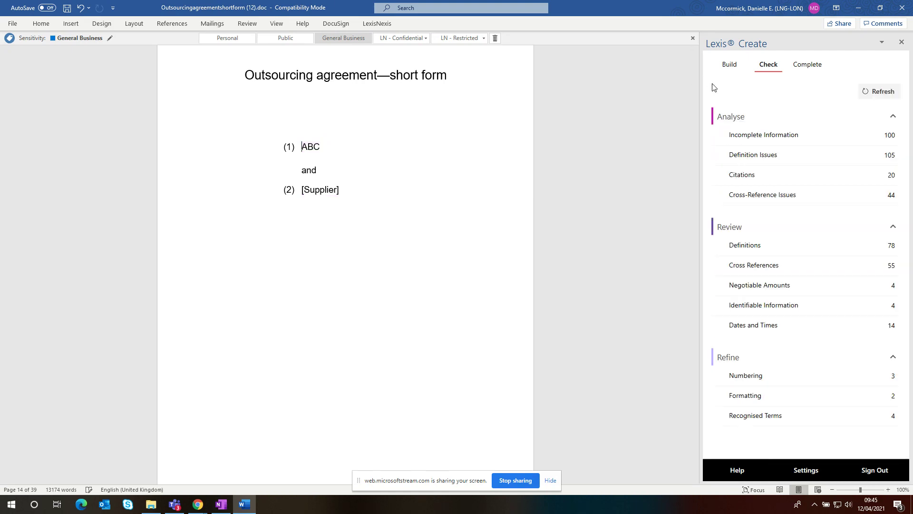
# Examine the Bribery Act 2010 citation's status and library match, and return to the overview of document checks
pyautogui.click(749, 179)
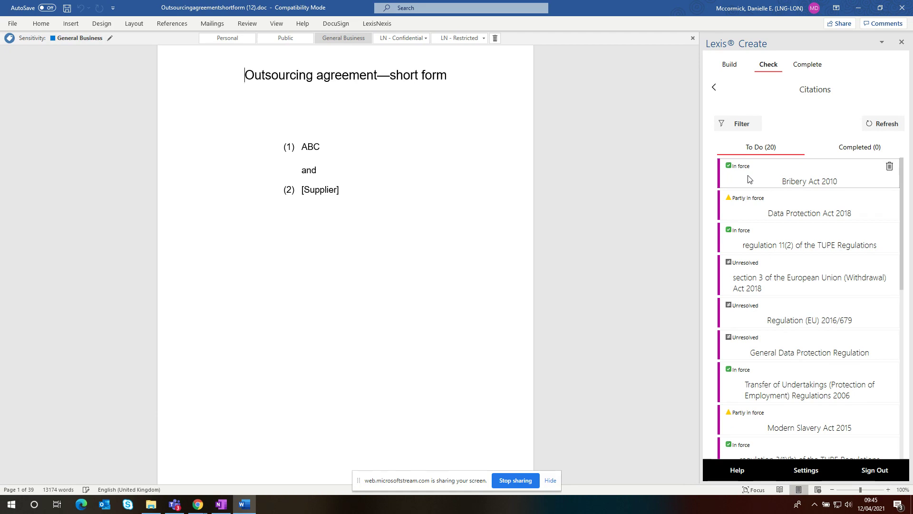
pyautogui.click(800, 180)
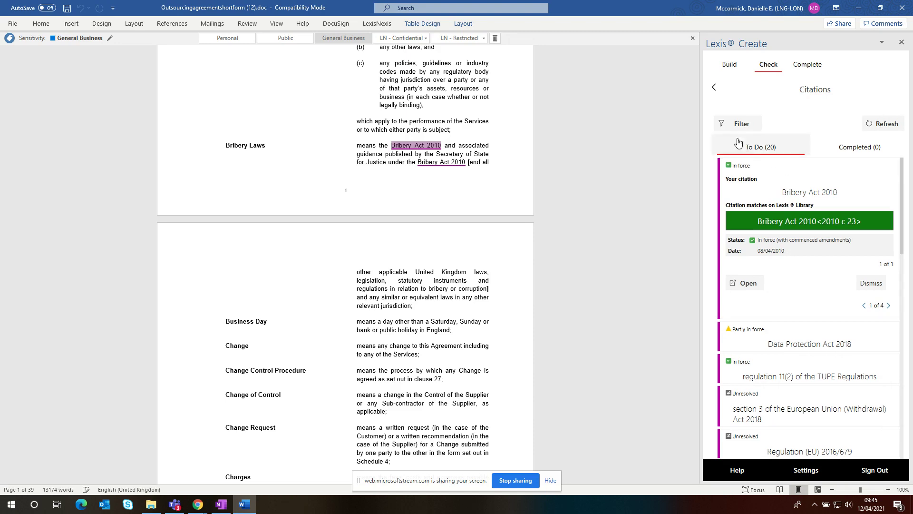
pyautogui.click(713, 90)
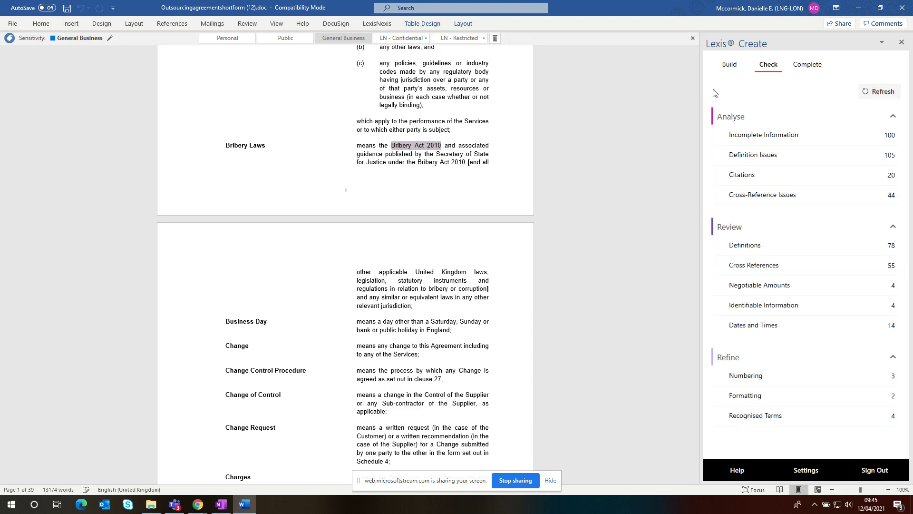
# View the Finalise option for removing Lexis Create bookmarks, and return to the completion tools without removing them
pyautogui.click(806, 66)
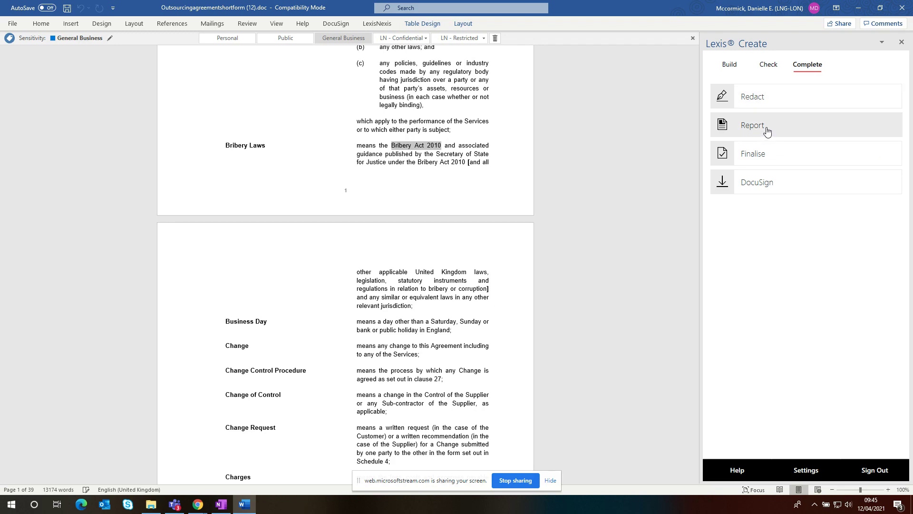
pyautogui.click(758, 156)
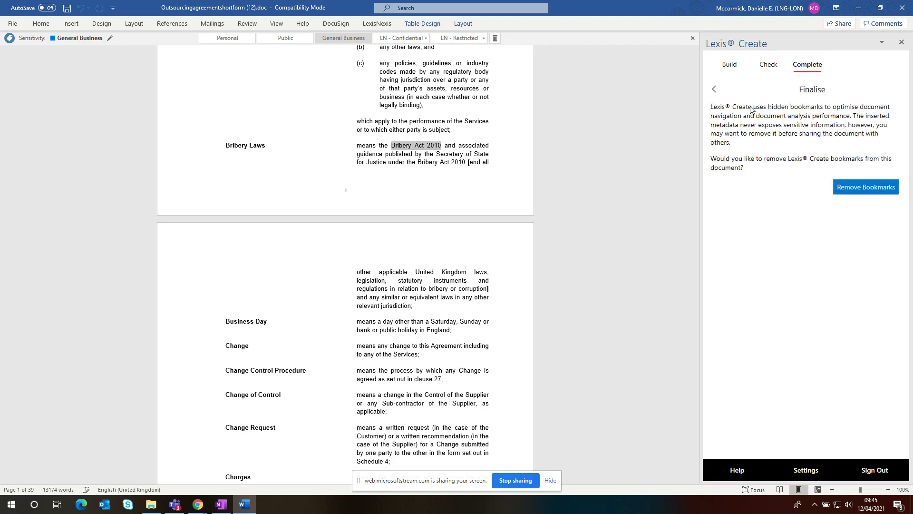
pyautogui.click(715, 90)
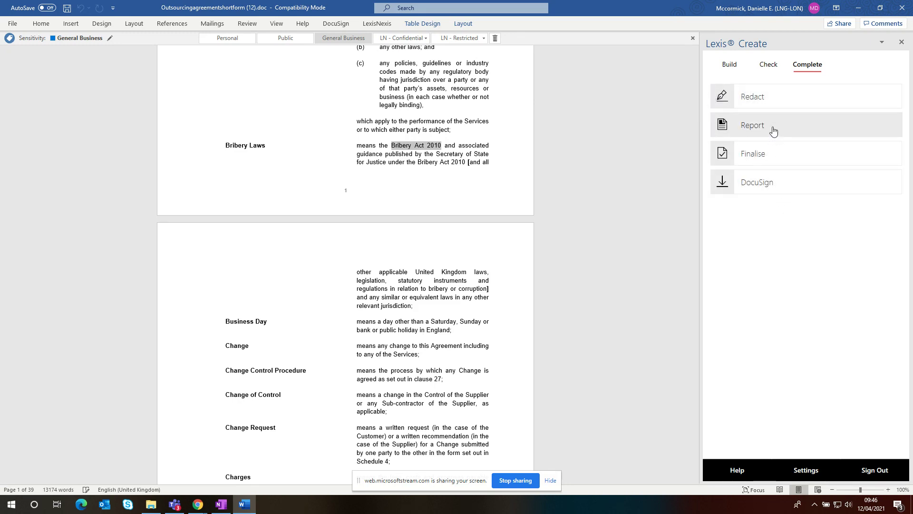
# Redact the personal name of party (1) in the agreement's Parties section and review the completed redactions
pyautogui.click(752, 98)
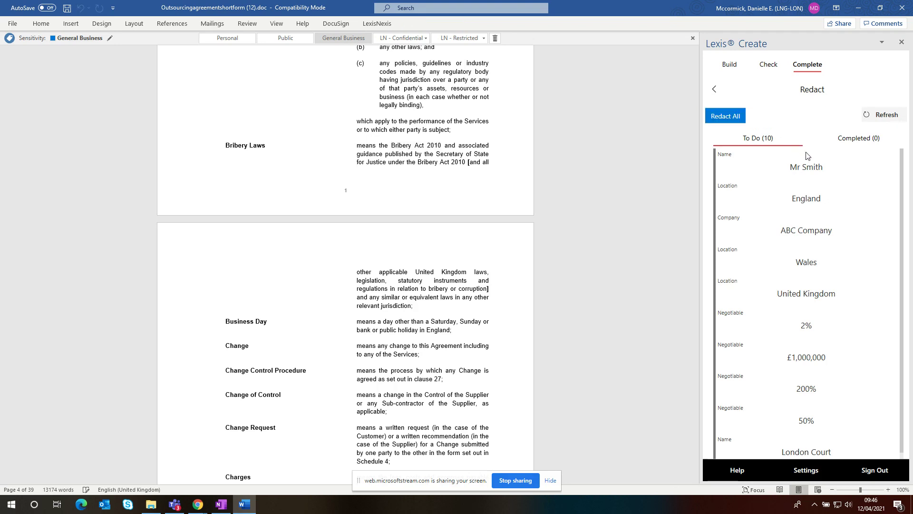
pyautogui.click(806, 167)
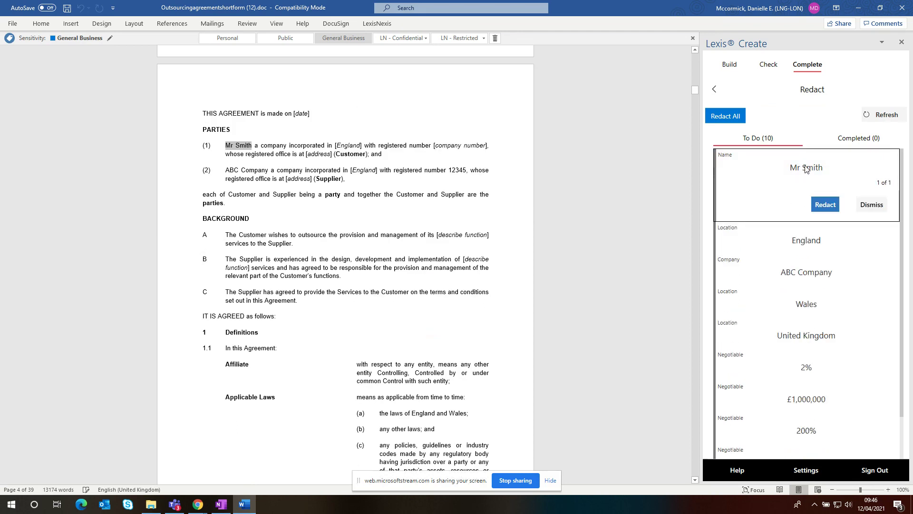
pyautogui.click(822, 206)
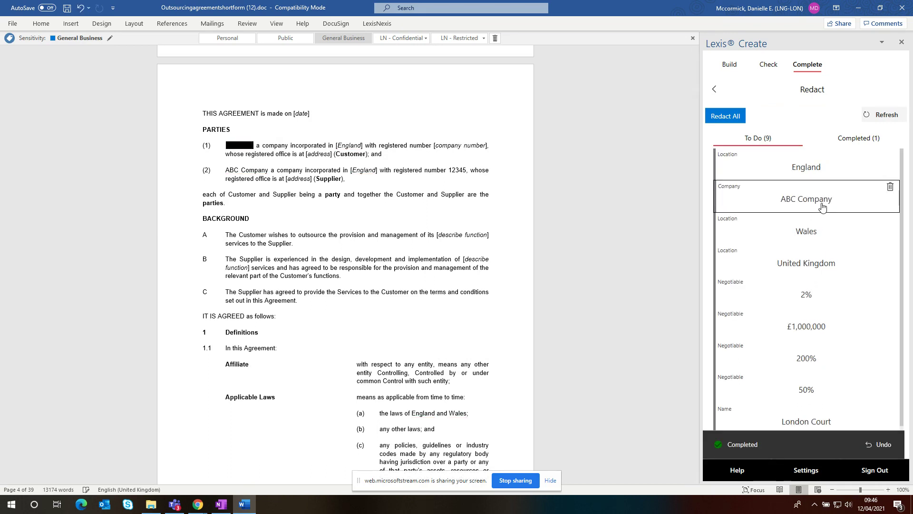
pyautogui.click(850, 140)
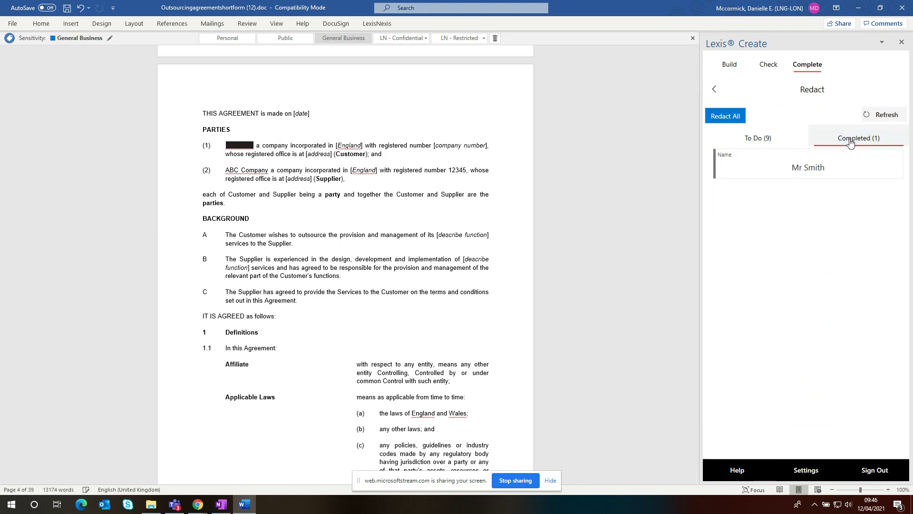
pyautogui.click(714, 88)
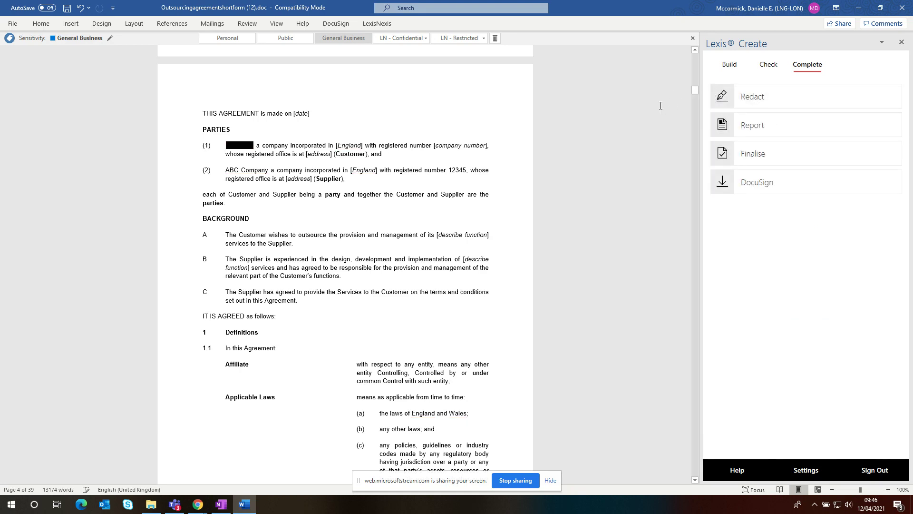